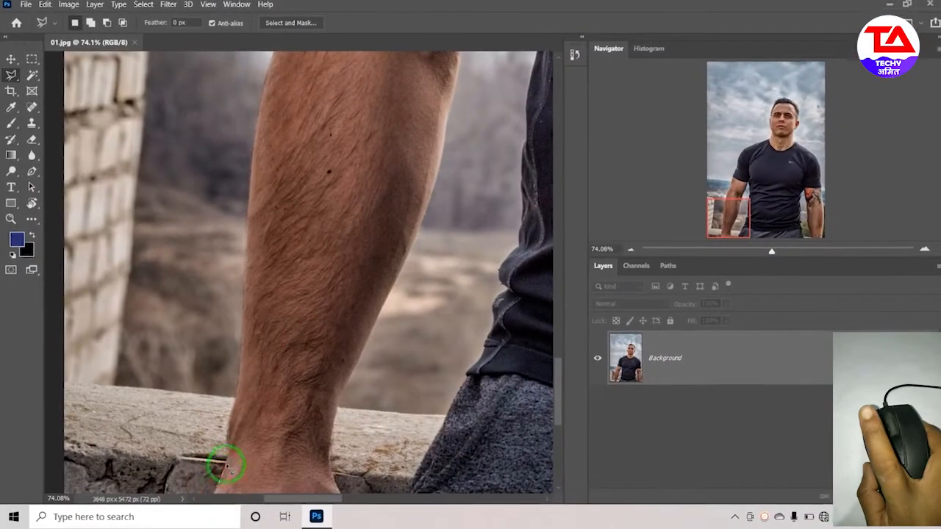
- Trace the man's outline along both arms and the photo's lower edge with the Polygonal Lasso tool, closing it into a selection
click(228, 452)
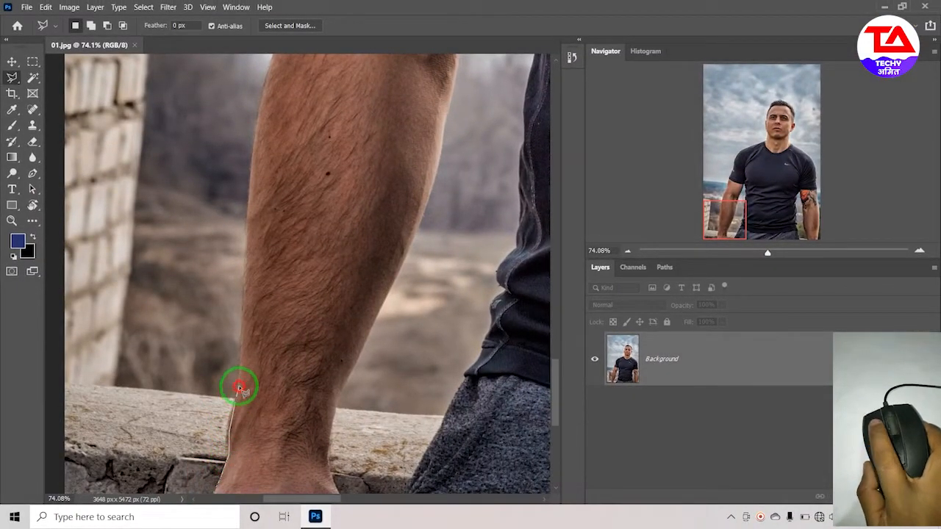
click(250, 233)
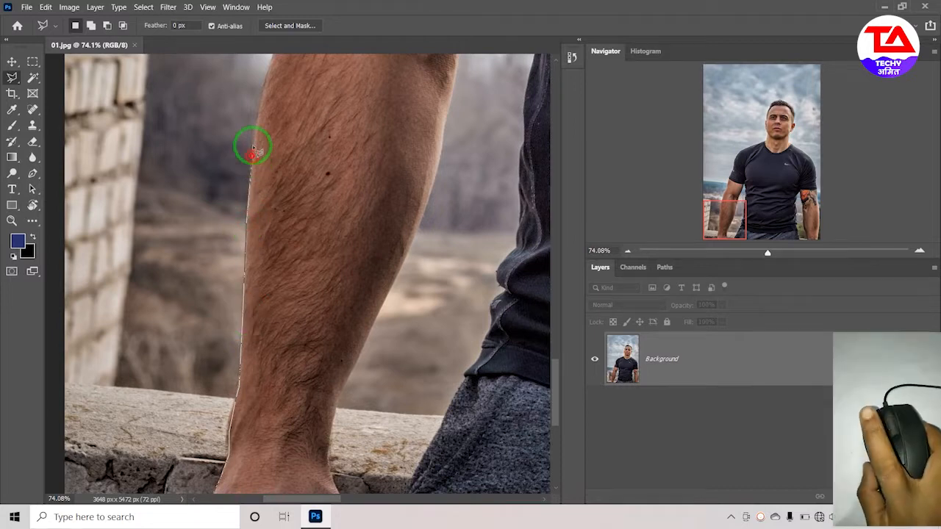
click(257, 119)
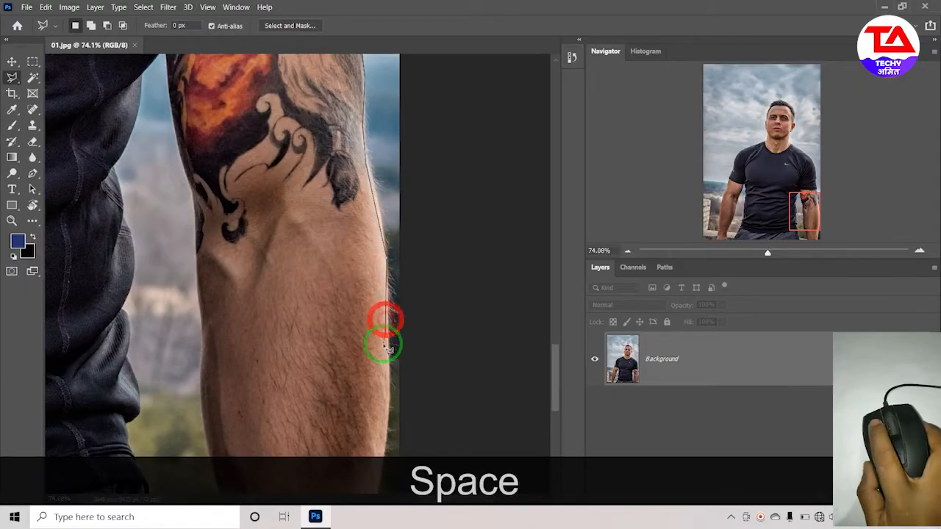
key(space)
drag(389, 431, 414, 233)
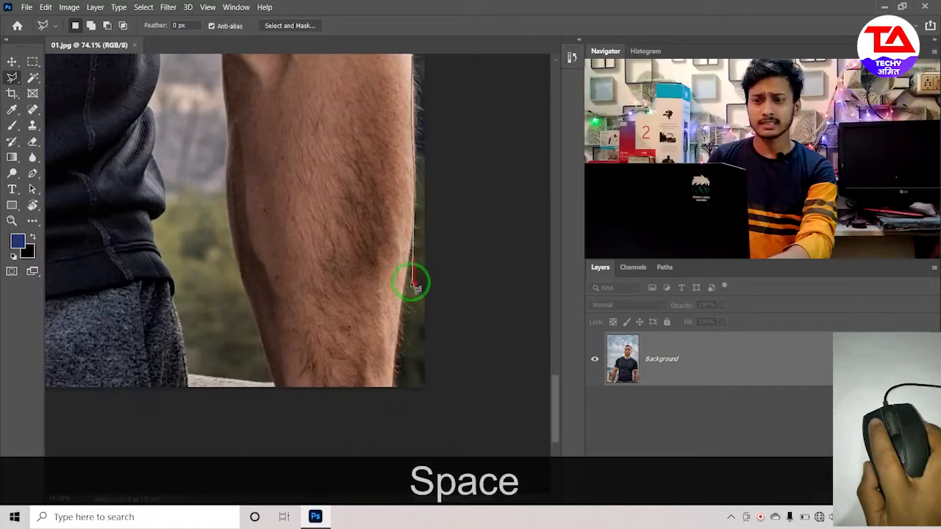
click(395, 407)
key(space)
drag(228, 436, 710, 291)
click(260, 292)
key(space)
drag(128, 286, 560, 305)
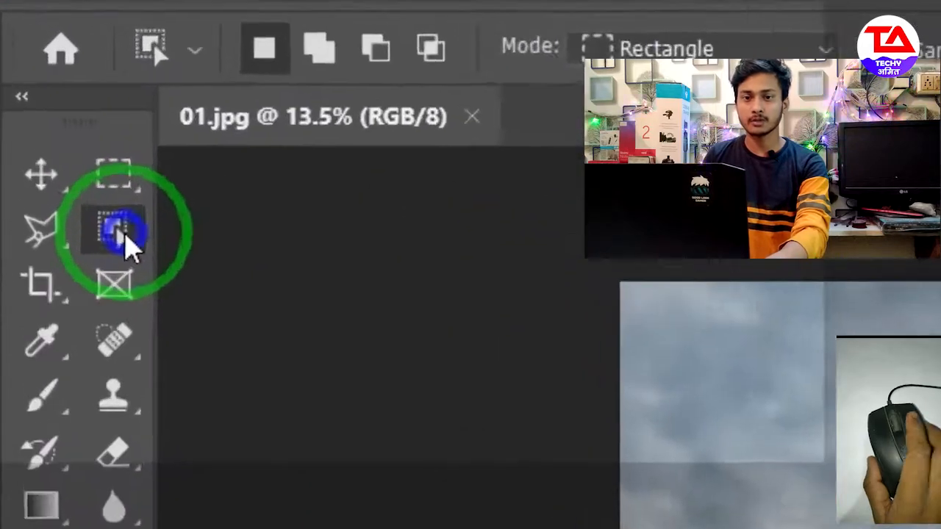
- Switch to the Quick Selection tool and deselect the outline around the man
right_click(34, 79)
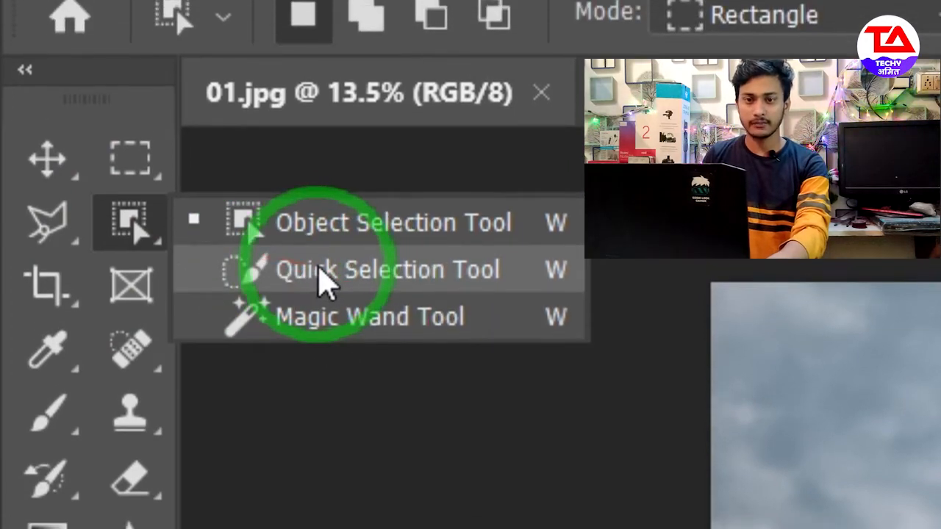
click(325, 246)
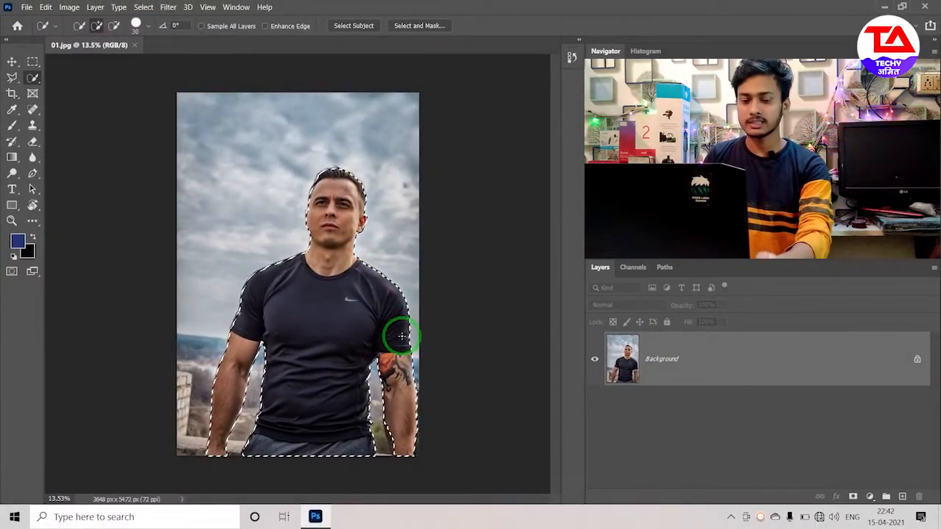
key(ctrl)
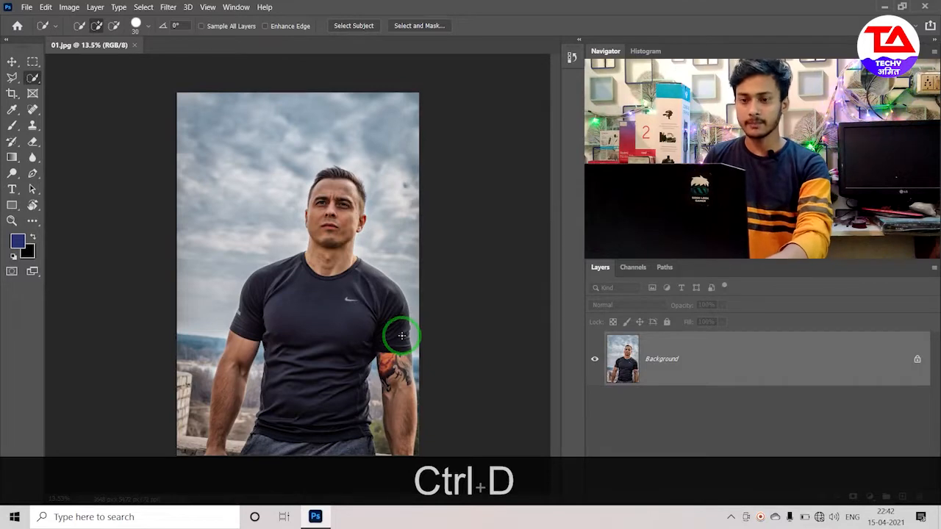
- Select the whole man using the Object Selection tool in Rectangle mode
mouse_move(32, 87)
mouse_down()
mouse_move(32, 77)
mouse_move(85, 81)
mouse_up()
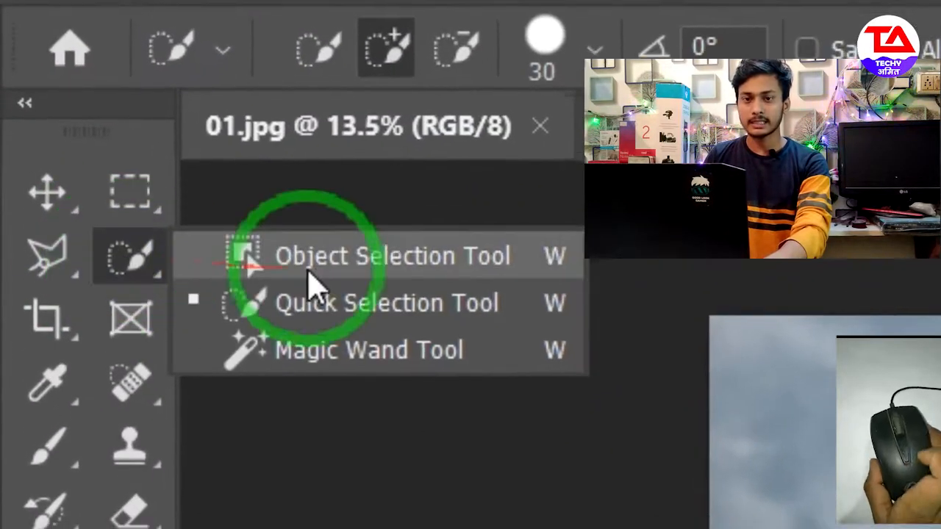
drag(339, 267, 339, 266)
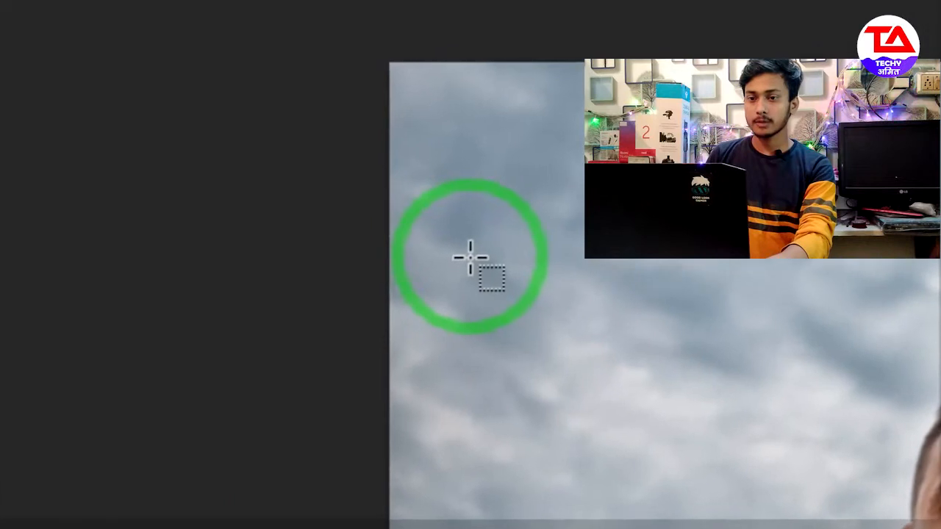
drag(472, 259, 427, 479)
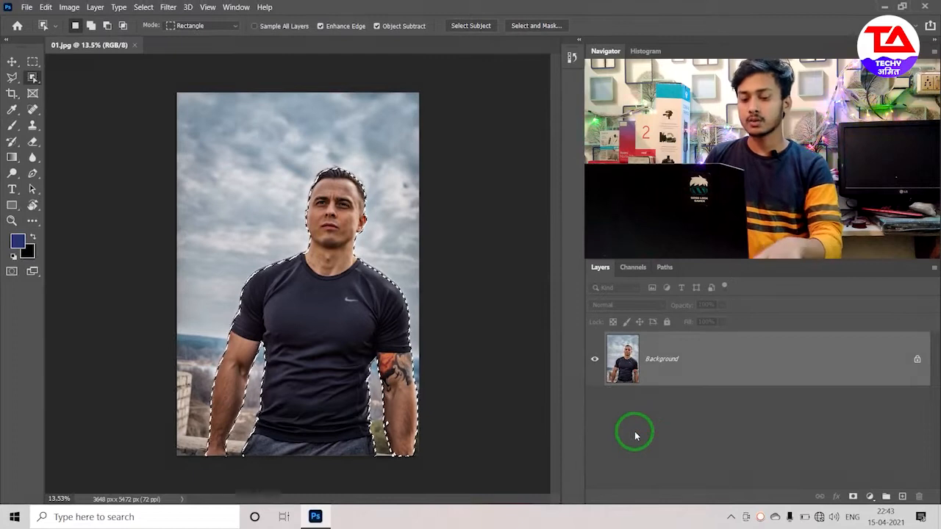
- Copy the selected man onto a new layer and hide the Background layer
key(ctrl+j)
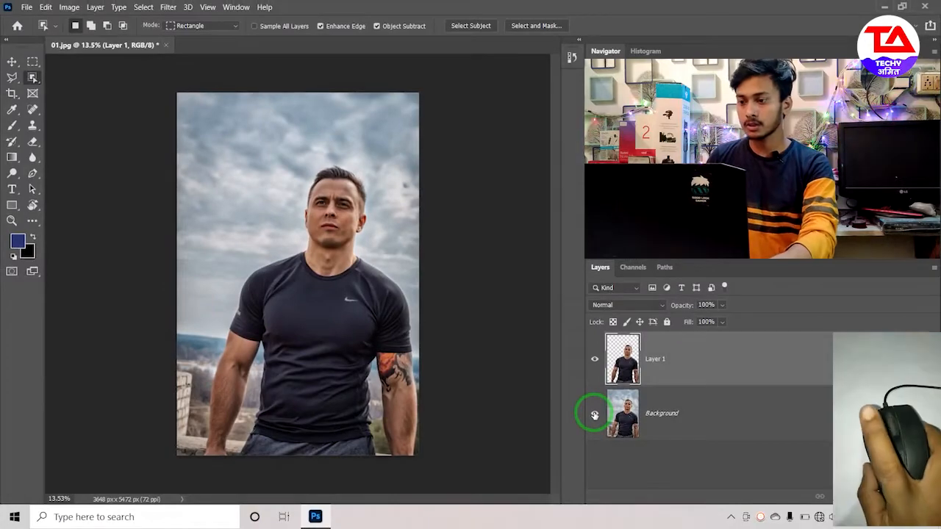
click(595, 415)
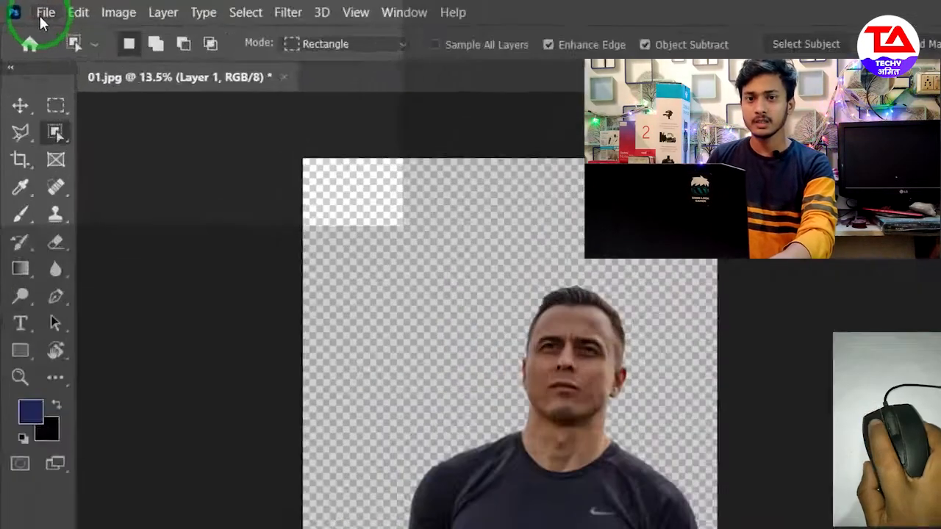
- Open the country road photo 01-1 from the image folder
click(25, 10)
click(30, 32)
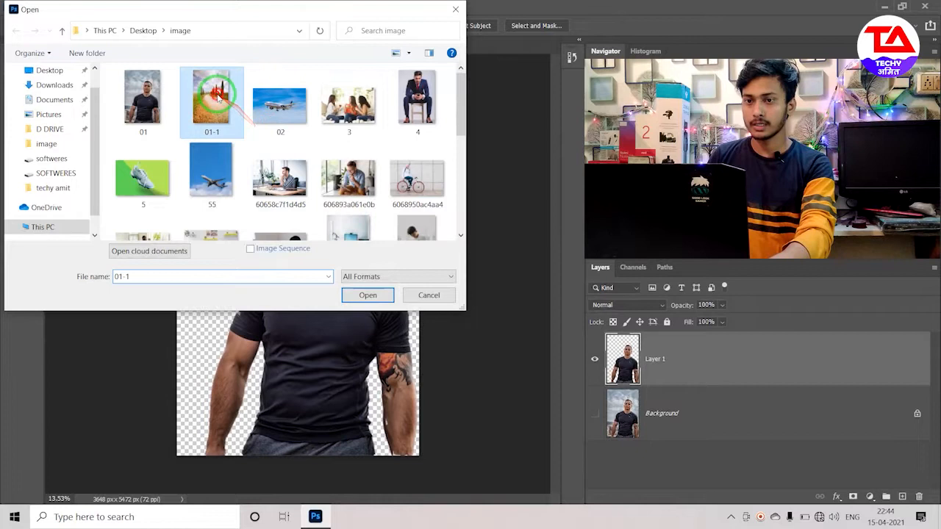
double_click(216, 95)
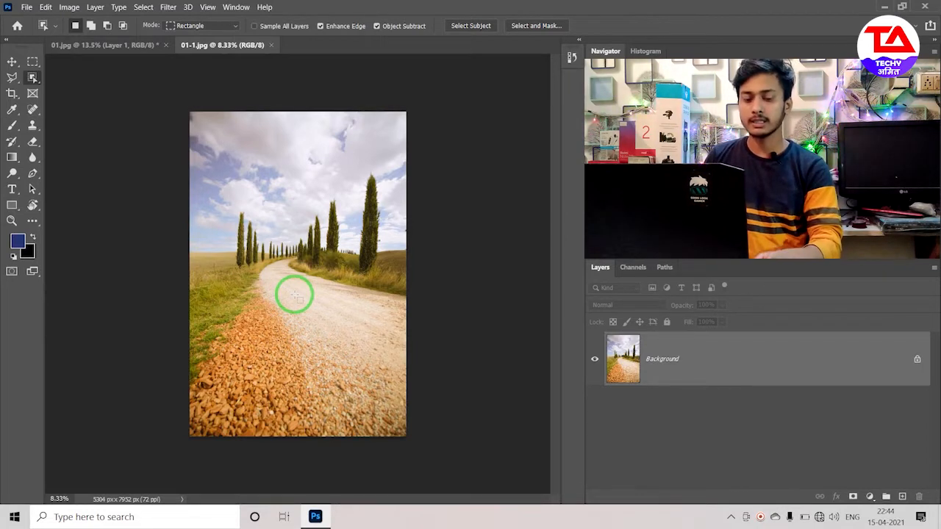
- Copy the entire road photo and paste it into the 01.jpg document as a new layer
key(ctrl)
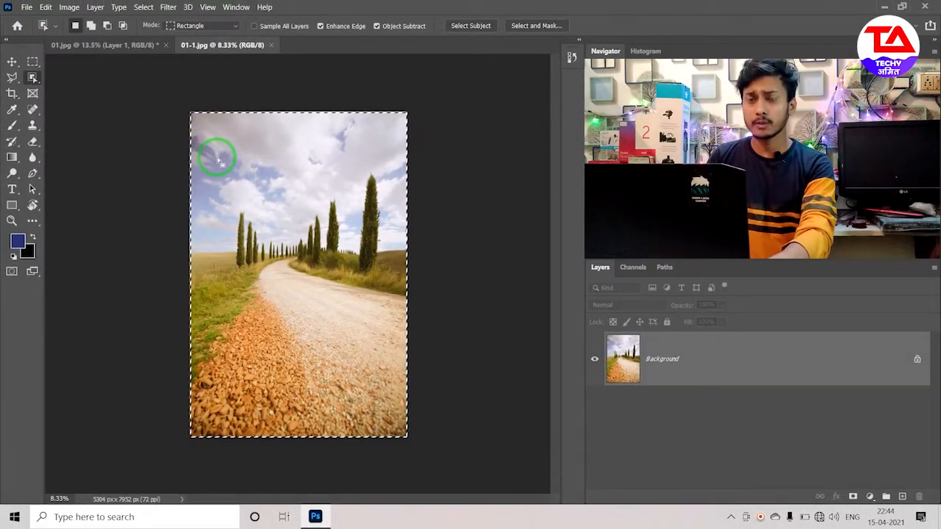
key(ctrl+c)
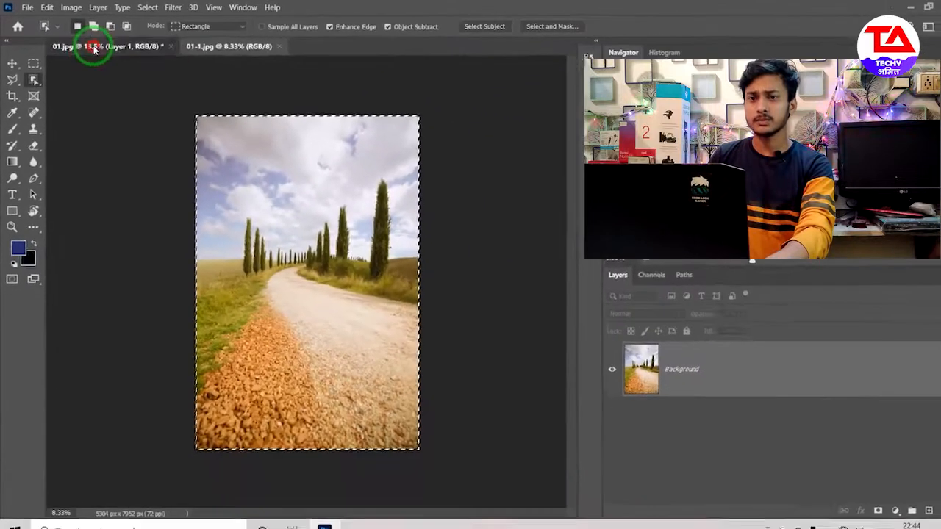
click(96, 45)
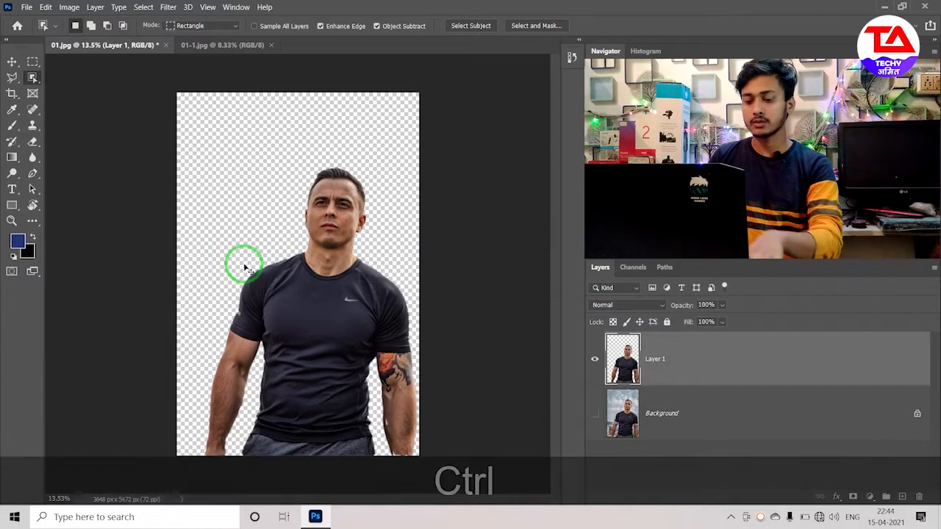
key(ctrl+v)
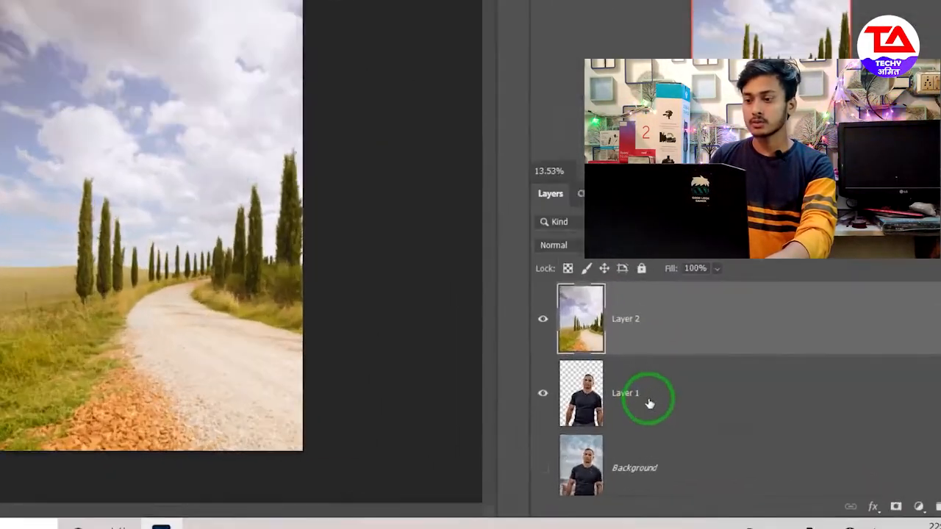
- Move the man's cutout, Layer 1, above the pasted road photo, Layer 2, in the layer order
drag(629, 357, 629, 296)
drag(475, 220, 475, 0)
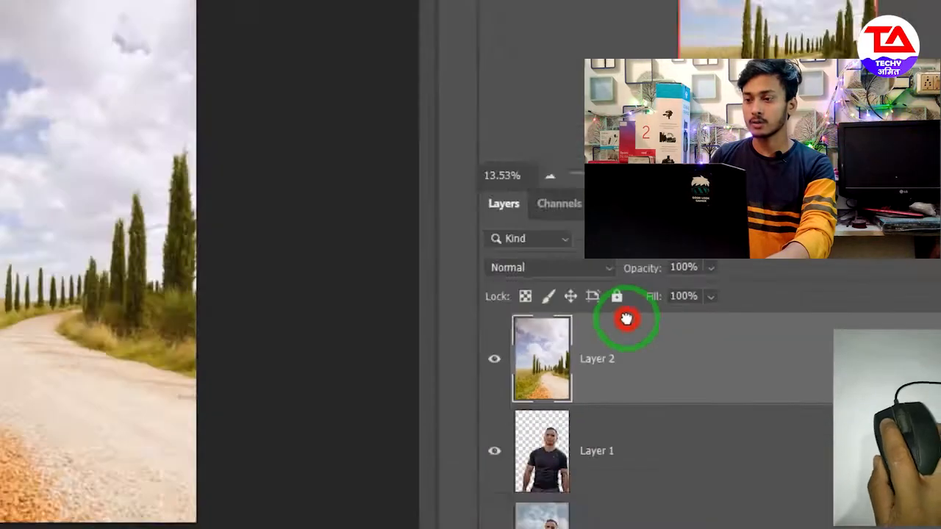
drag(625, 318, 621, 315)
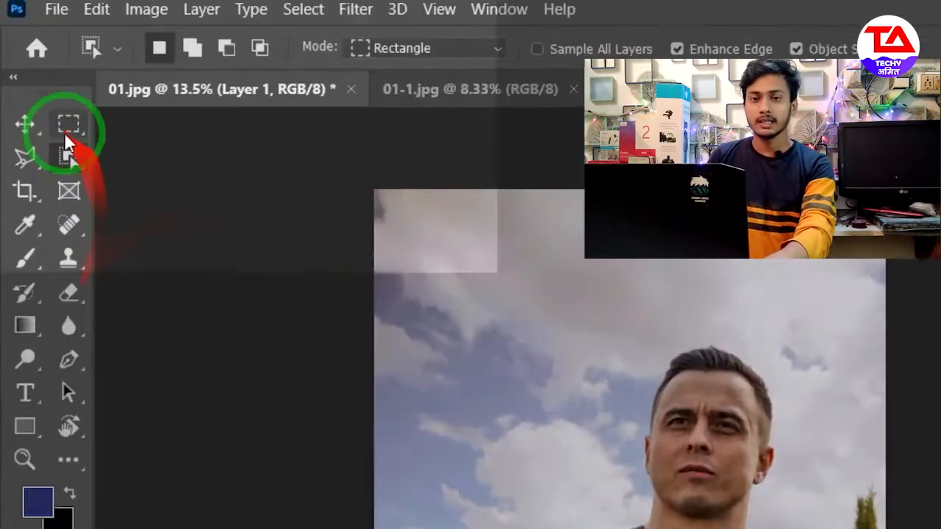
- Open the airplane photo 02 from the image folder, keeping the Object Selection tool active
click(33, 78)
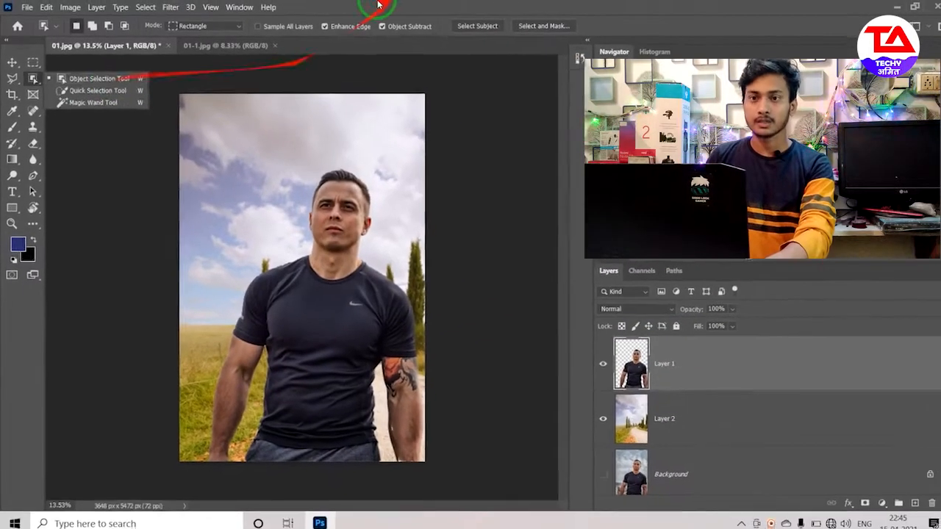
click(377, 4)
click(27, 7)
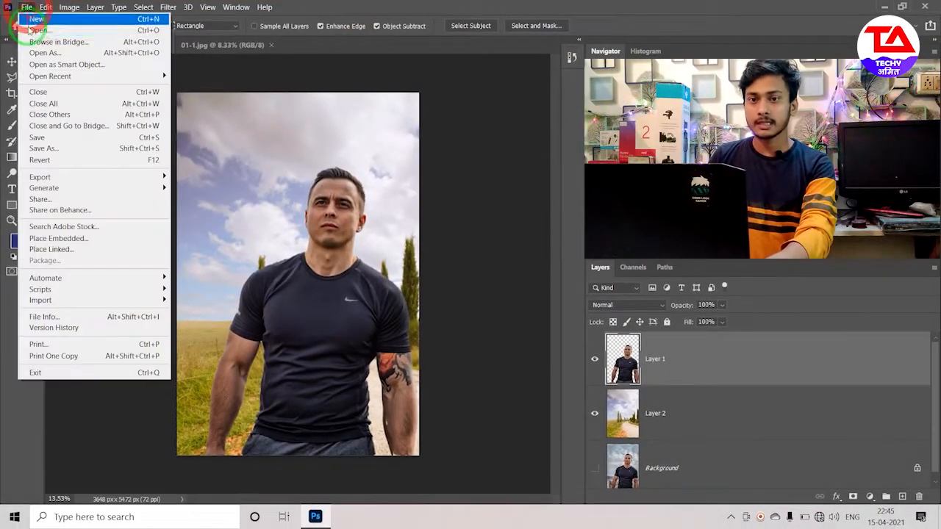
click(41, 28)
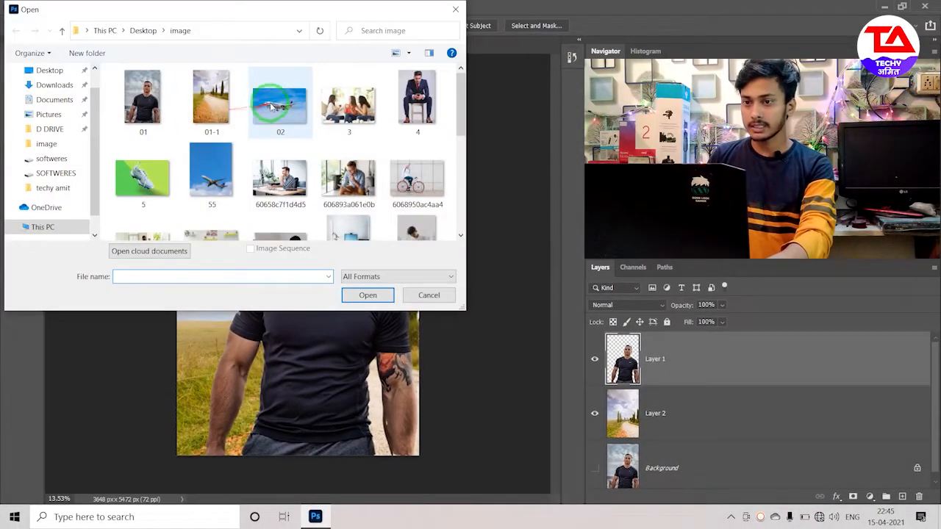
double_click(273, 107)
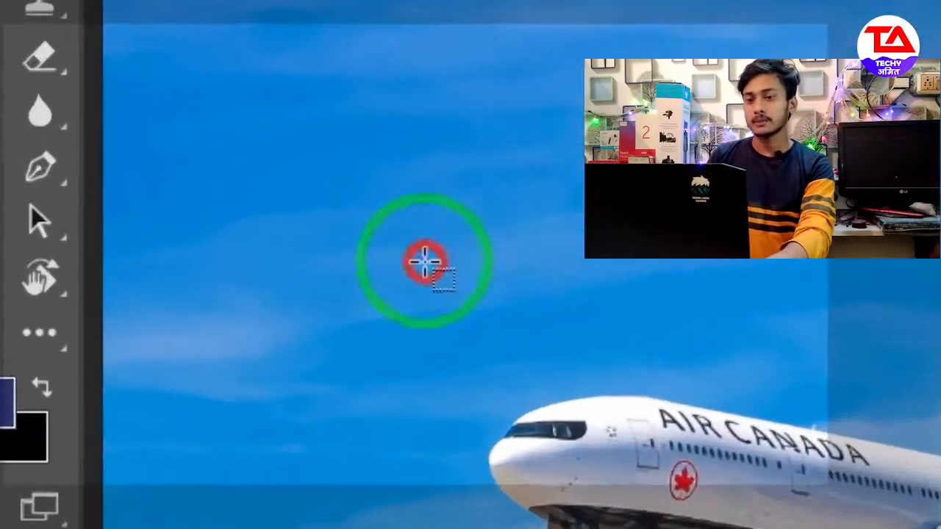
- Select the airplane with the Object Selection tool and add the area around its nose to the selection
drag(142, 201, 531, 312)
drag(680, 307, 672, 420)
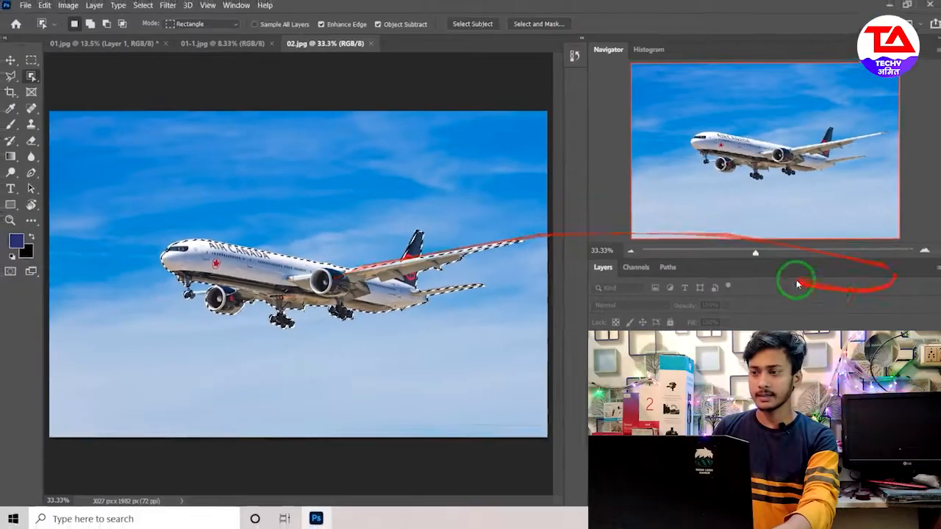
drag(755, 252, 773, 256)
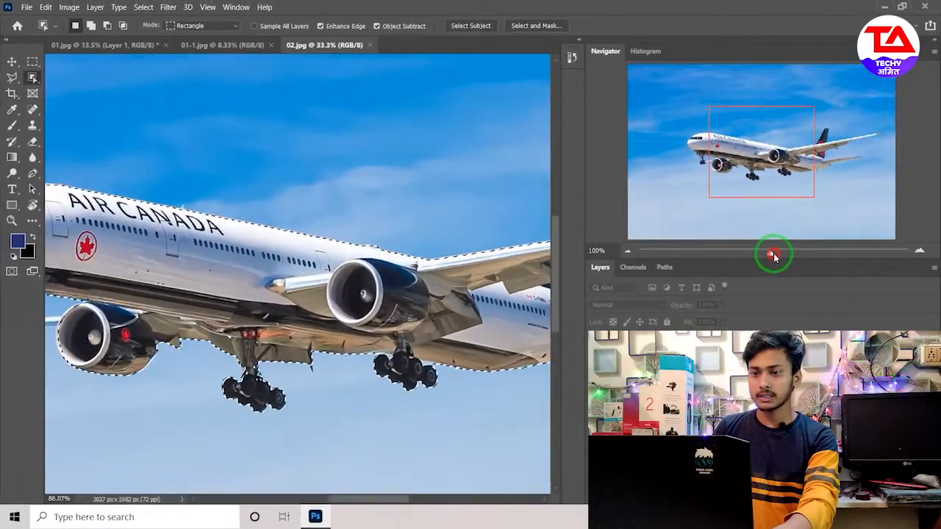
drag(769, 184, 711, 163)
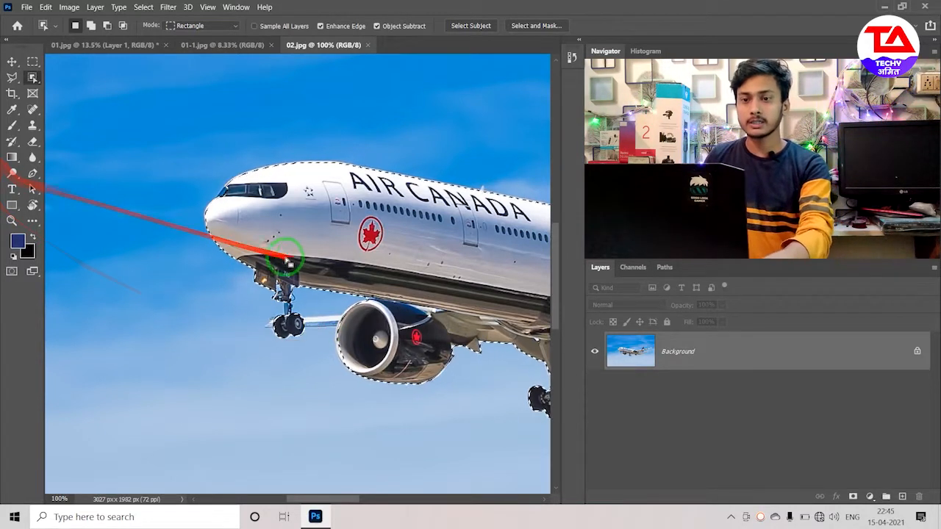
key(shift)
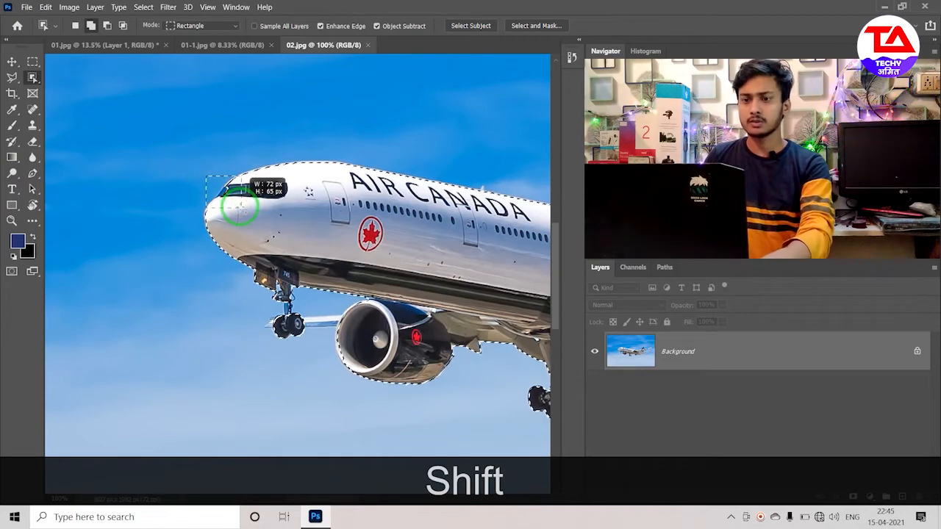
drag(241, 206, 240, 204)
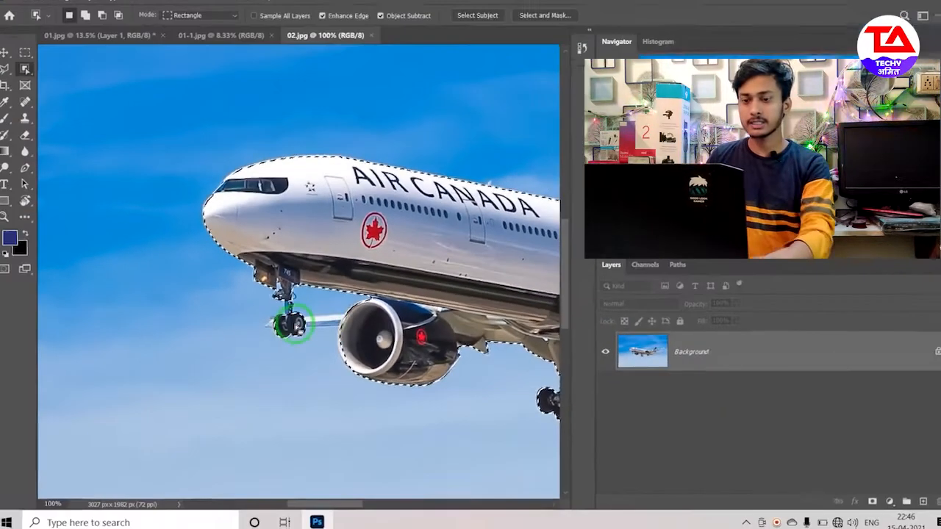
- Add the thin wing section between the front wheels and the engine to the selection with the Polygonal Lasso tool
key(shift)
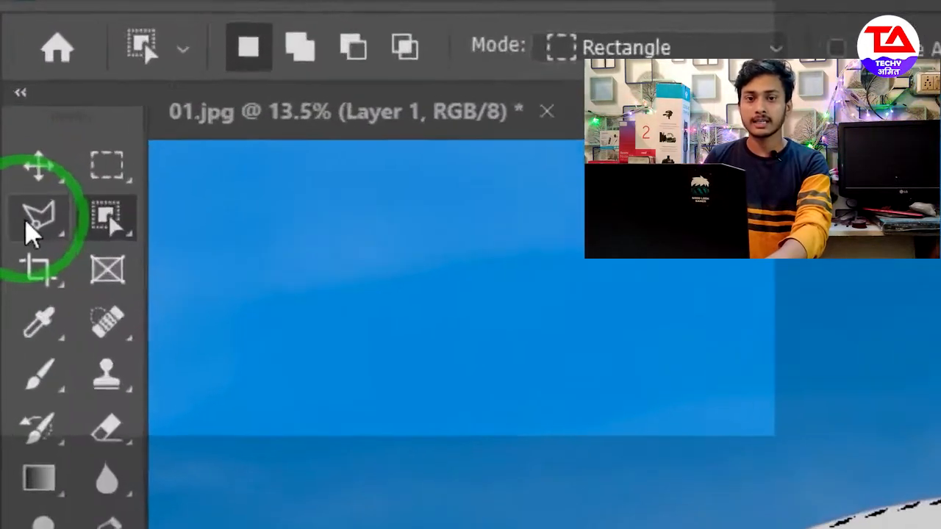
click(8, 79)
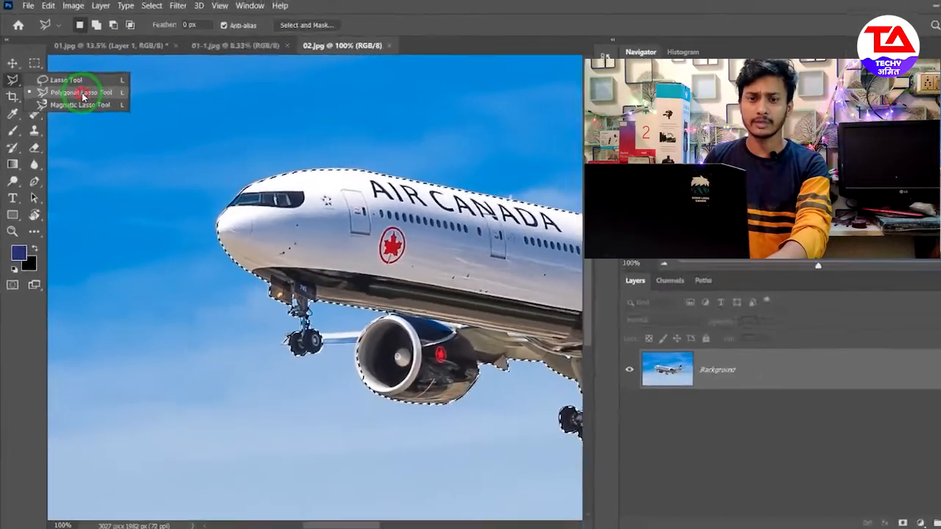
click(311, 266)
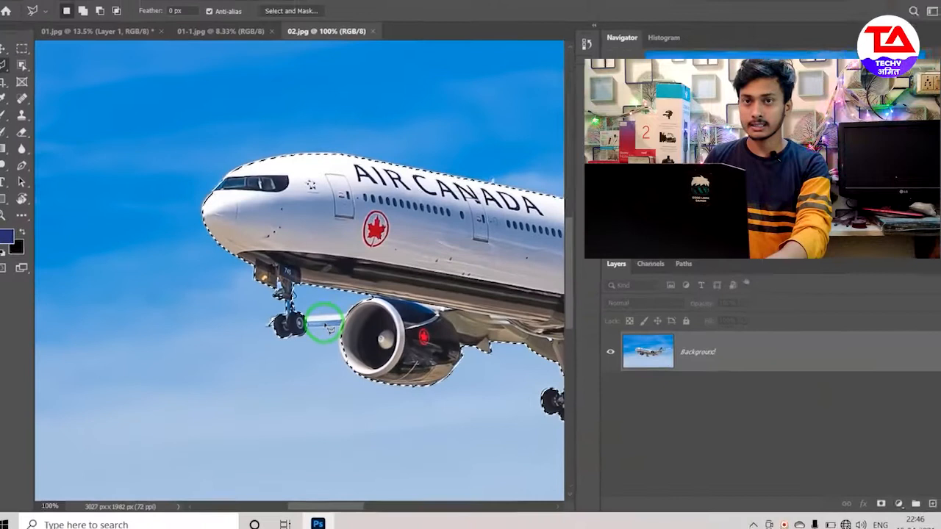
shift+click(341, 315)
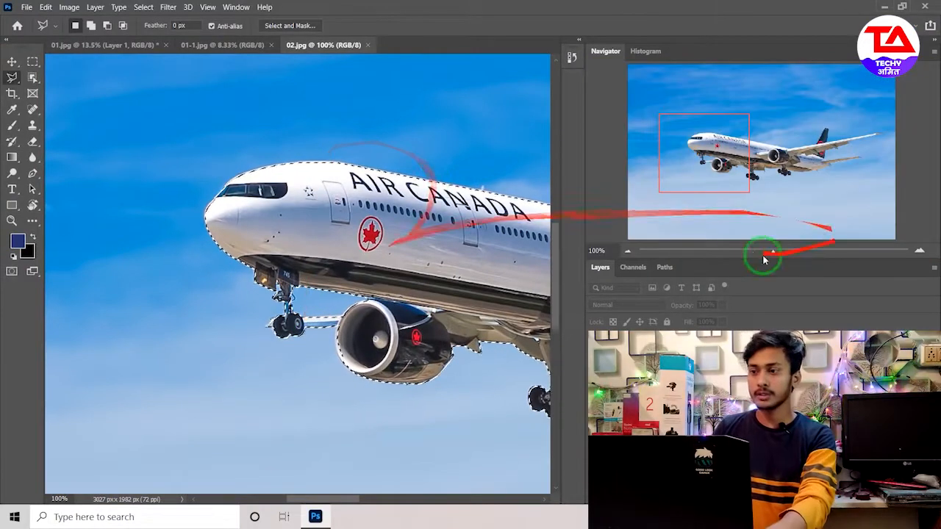
mouse_move(765, 259)
mouse_down()
mouse_move(772, 255)
mouse_move(742, 252)
mouse_move(753, 254)
mouse_up()
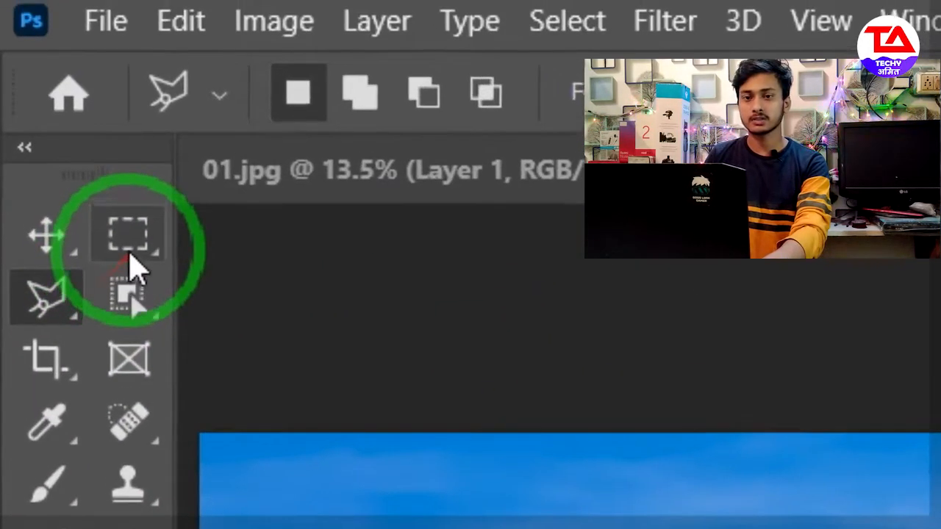
- Invert the airplane selection so that the sky around it is selected instead
click(32, 61)
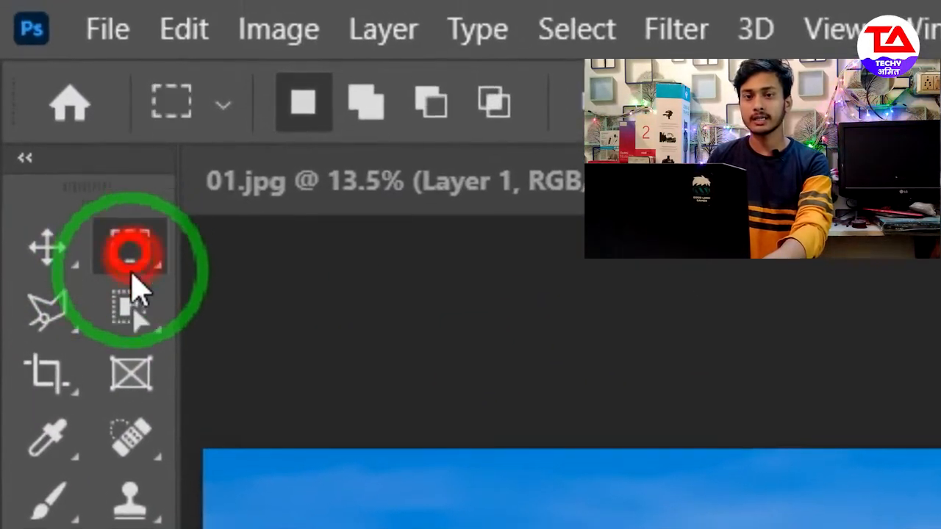
click(32, 77)
click(45, 250)
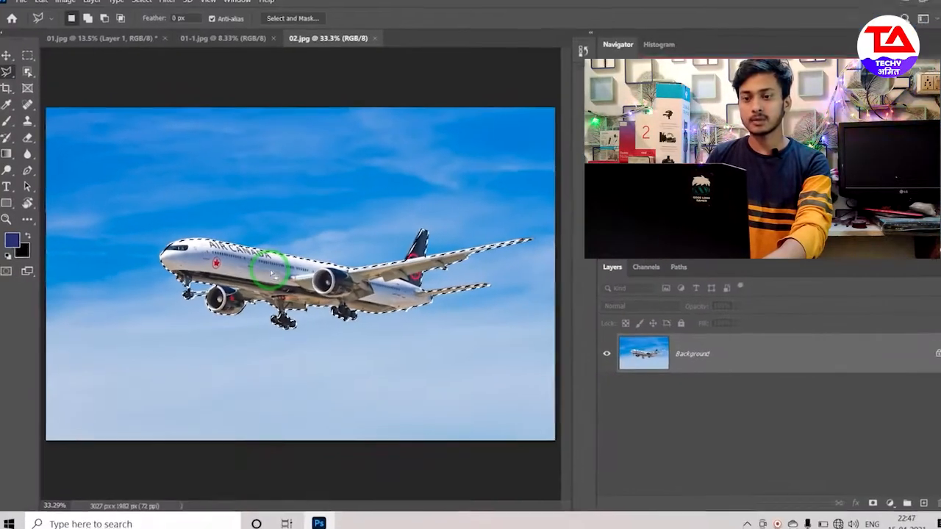
right_click(427, 271)
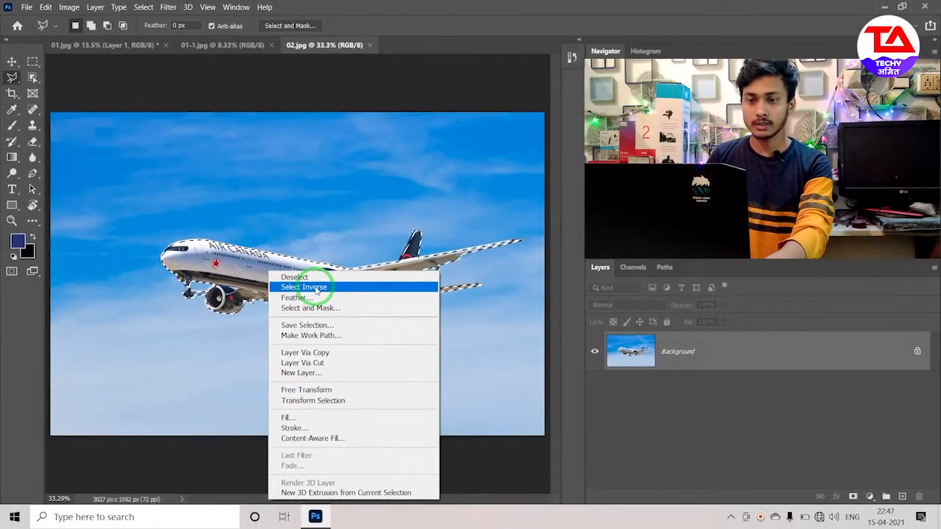
click(316, 288)
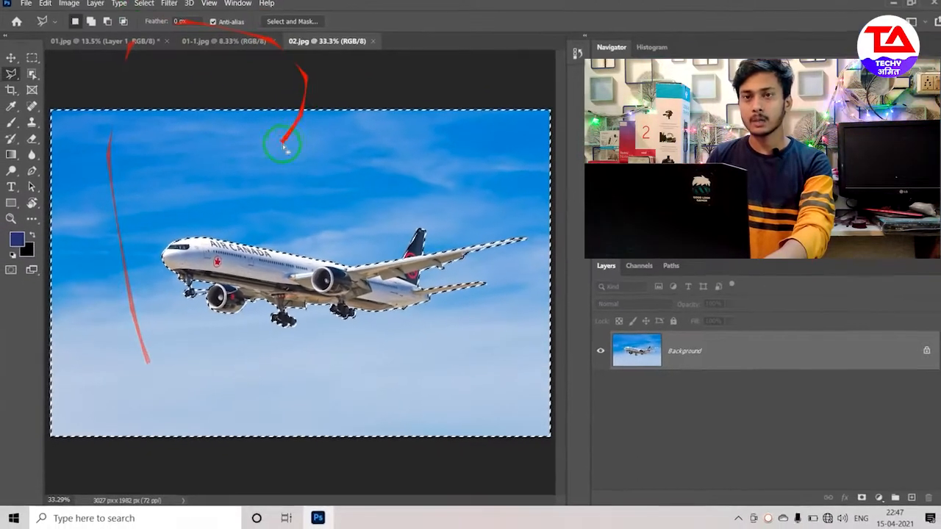
- Darken the selected sky with a Brightness/Contrast adjustment, setting brightness to -83 and contrast to about 73
click(69, 8)
mouse_move(80, 37)
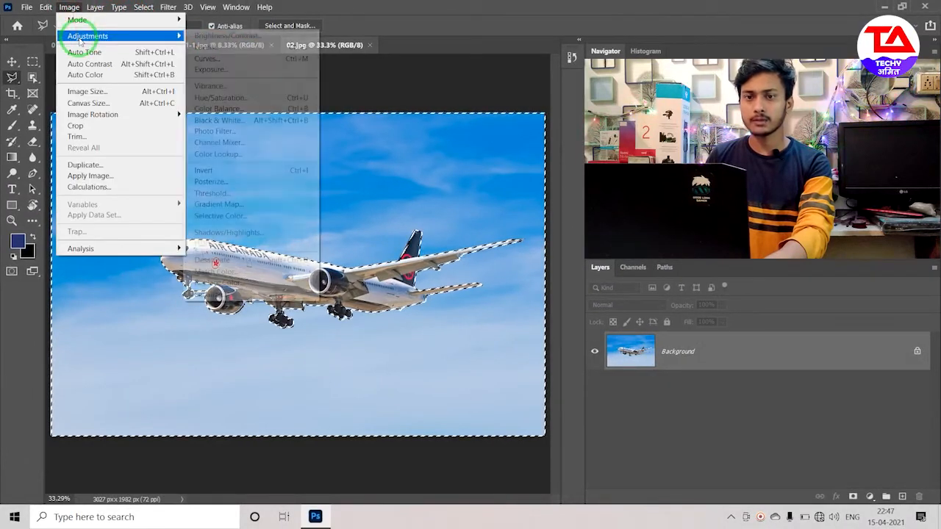
click(241, 37)
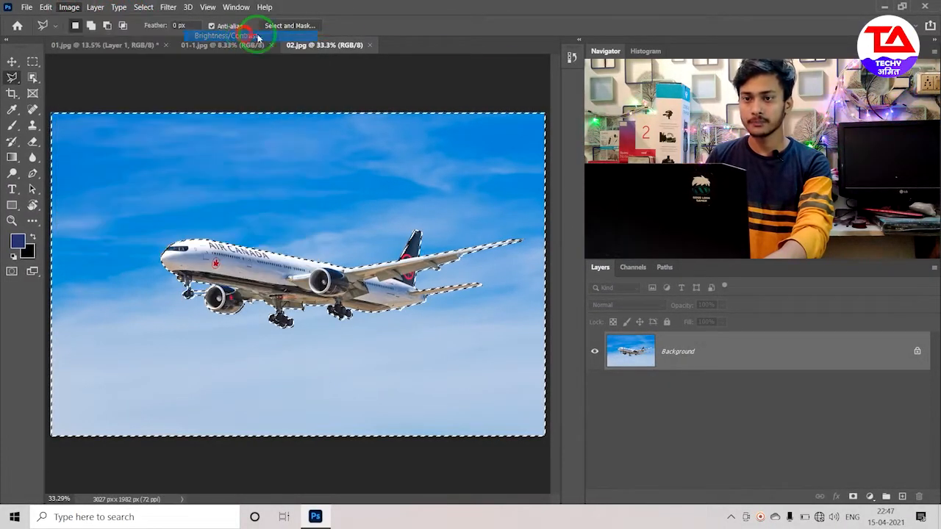
drag(417, 158, 403, 156)
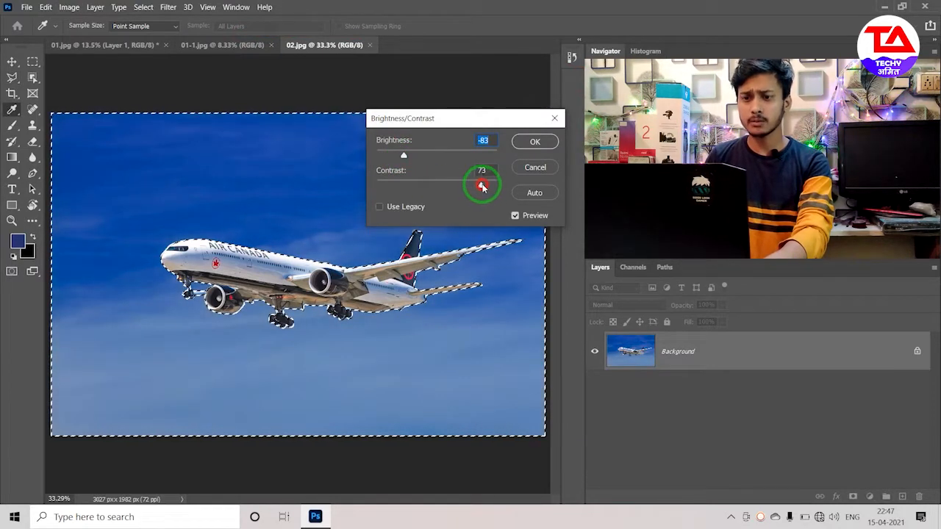
click(520, 140)
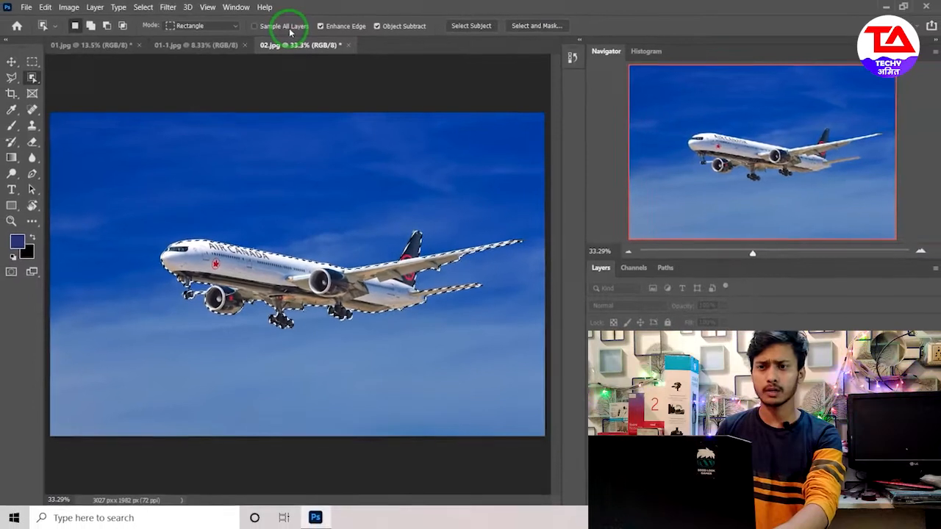
- Restore the airplane photo to its originally opened 02.jpg state from the history
click(572, 57)
drag(559, 94, 561, 85)
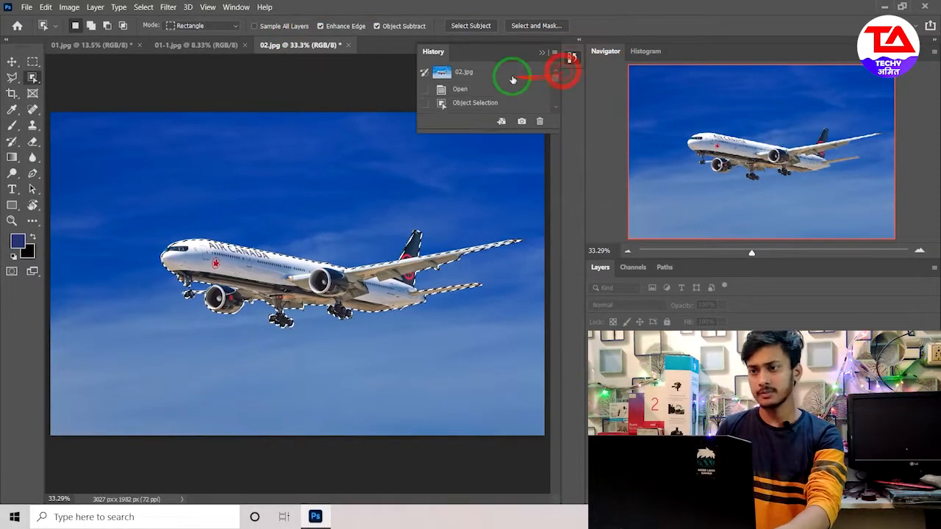
click(482, 79)
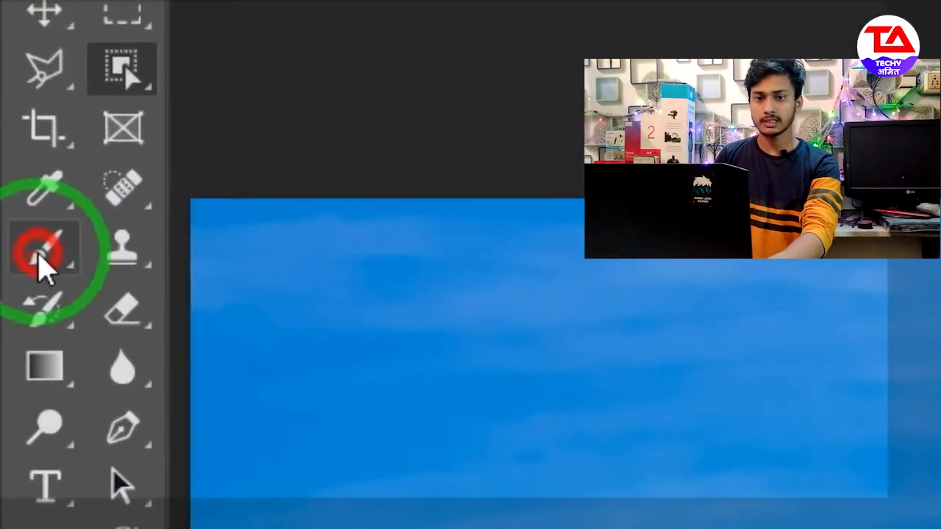
- Paint a solid dark blue patch over the airplane's upper fuselage on Layer 1 with a 72 px brush at 100% hardness
click(14, 127)
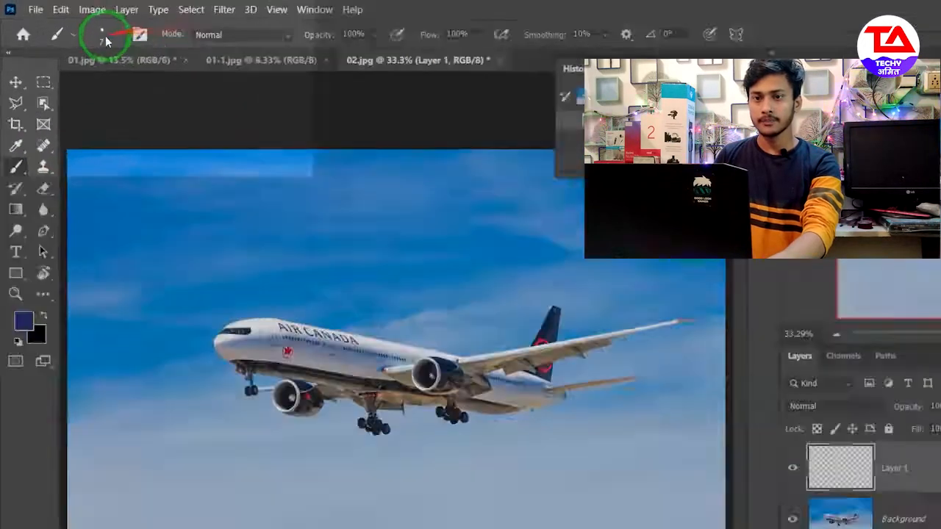
click(84, 24)
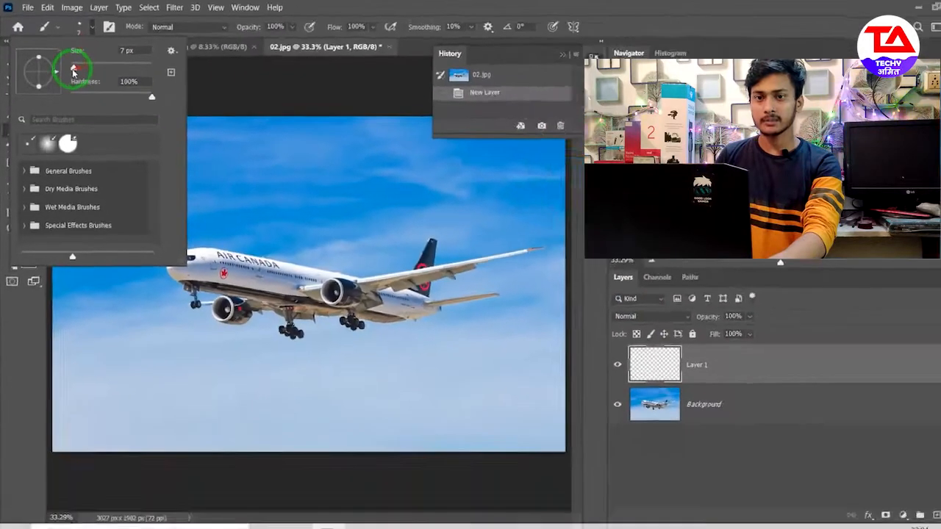
drag(264, 243, 385, 261)
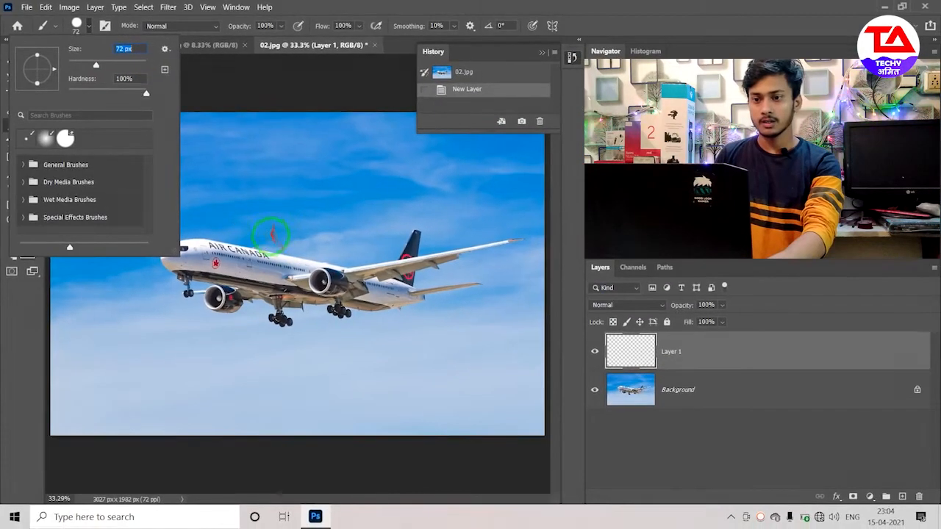
mouse_move(264, 240)
mouse_down()
mouse_move(309, 250)
mouse_move(266, 255)
mouse_up()
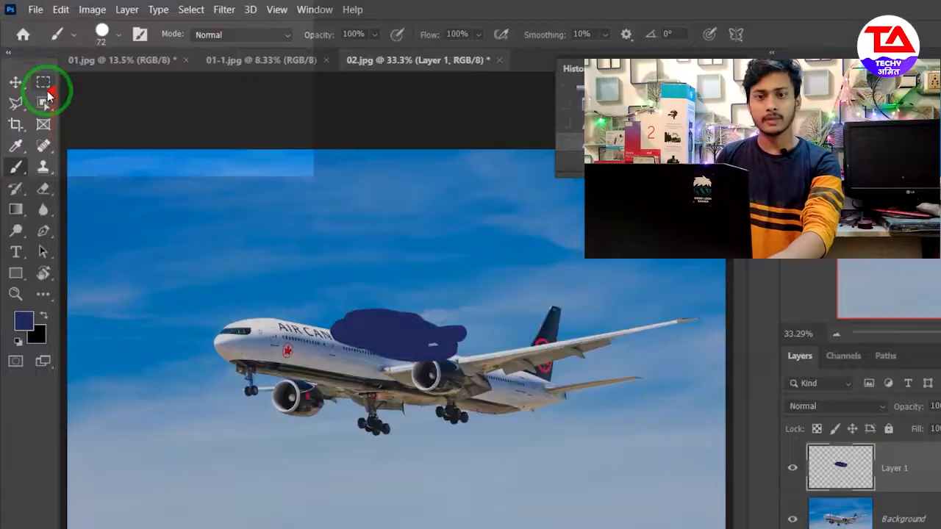
- Draw an Object Selection rectangle around the airplane on Layer 1 with Sample All Layers off
click(44, 105)
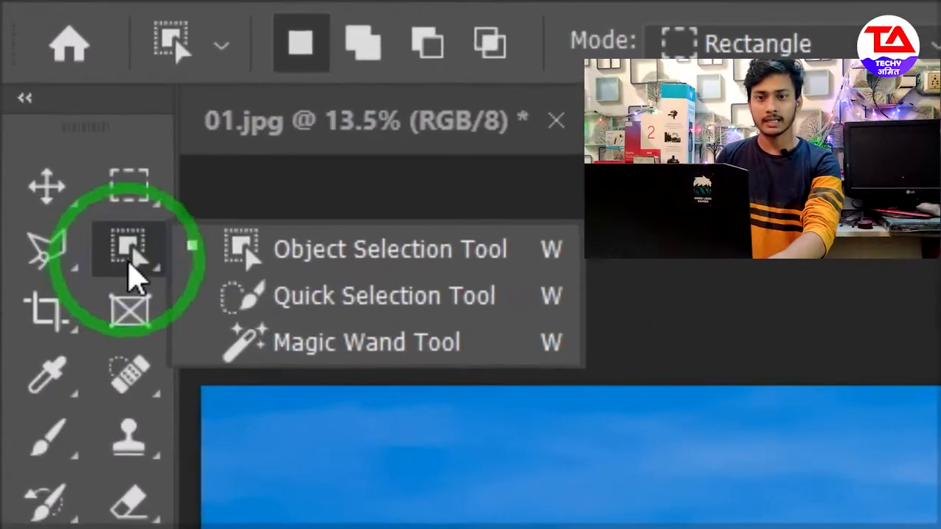
click(425, 278)
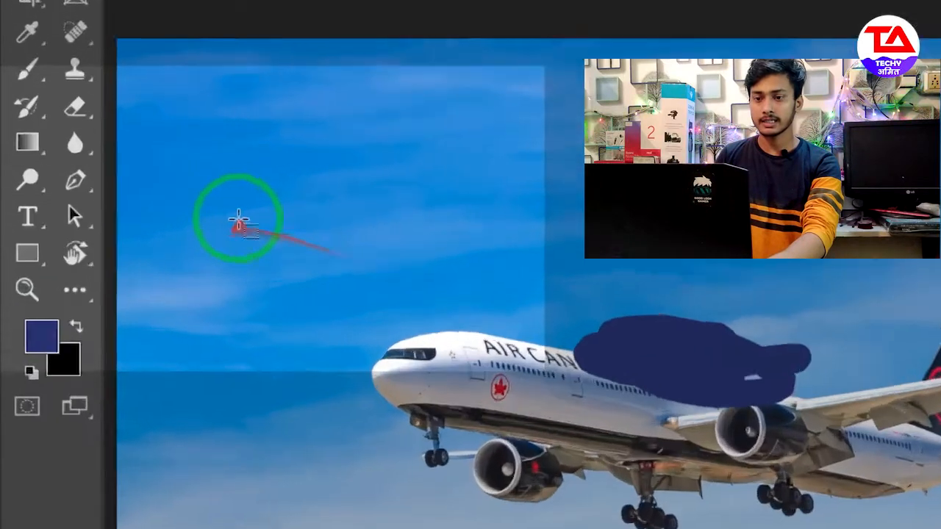
drag(103, 190, 398, 296)
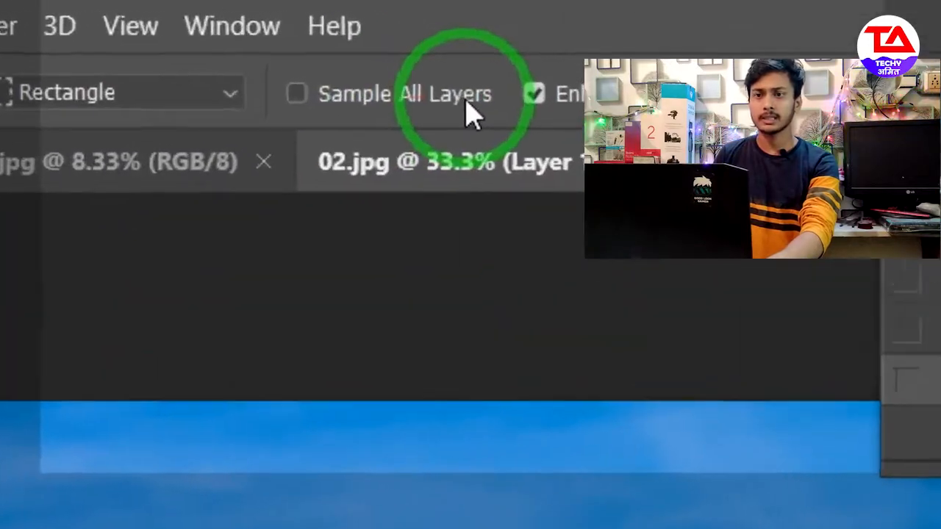
- Enable Sample All Layers and draw a new Object Selection rectangle around the whole airplane, about 2520 by 911 px
click(328, 46)
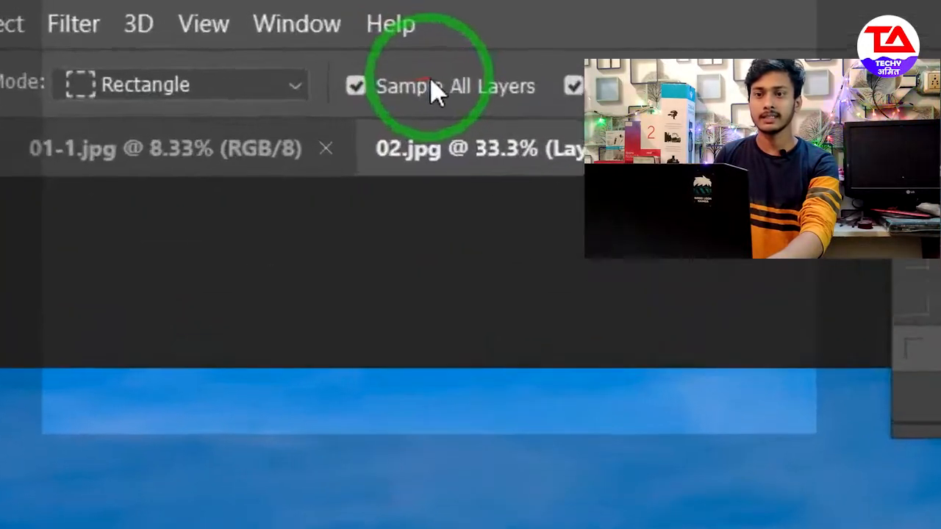
drag(103, 248, 647, 436)
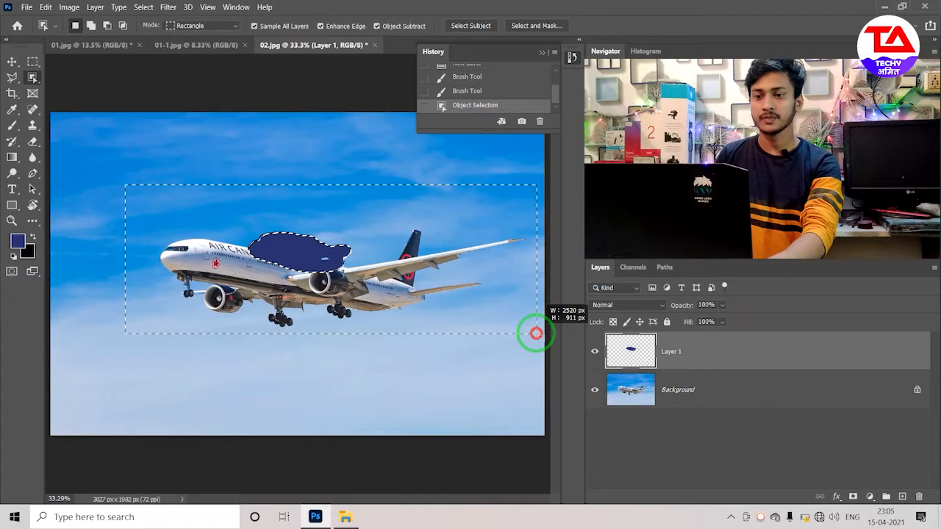